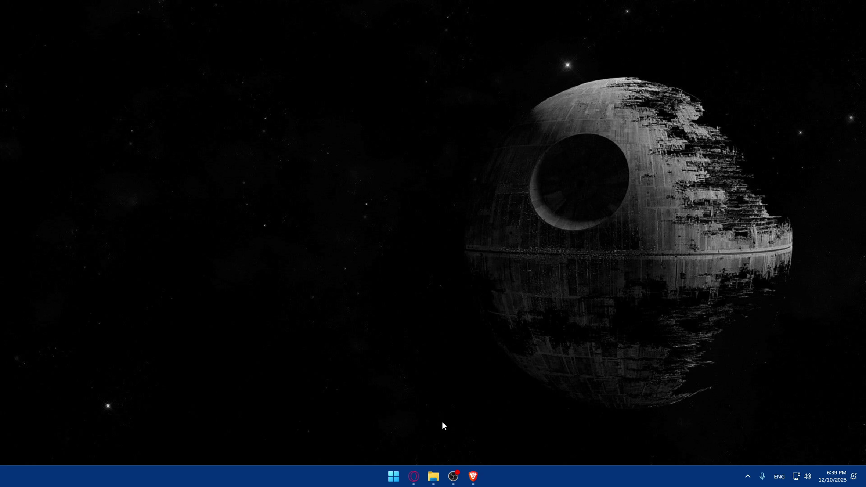
Bring up Brave on its new tab page and load paypal.com
left_click(473, 476)
left_click(479, 478)
left_click(479, 479)
left_click(478, 479)
left_click(474, 479)
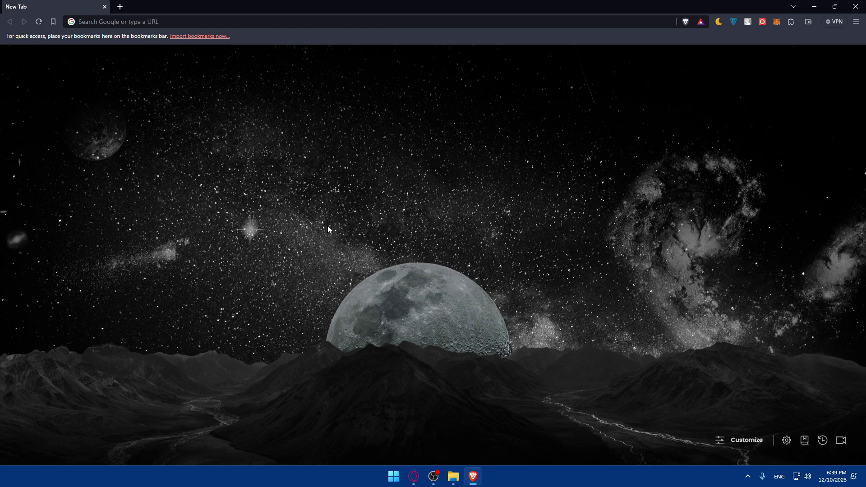
left_click(147, 23)
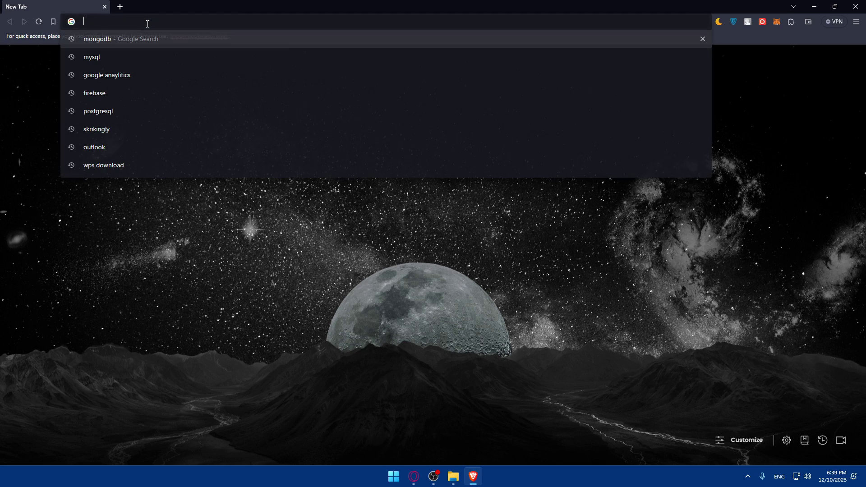
type("paypal")
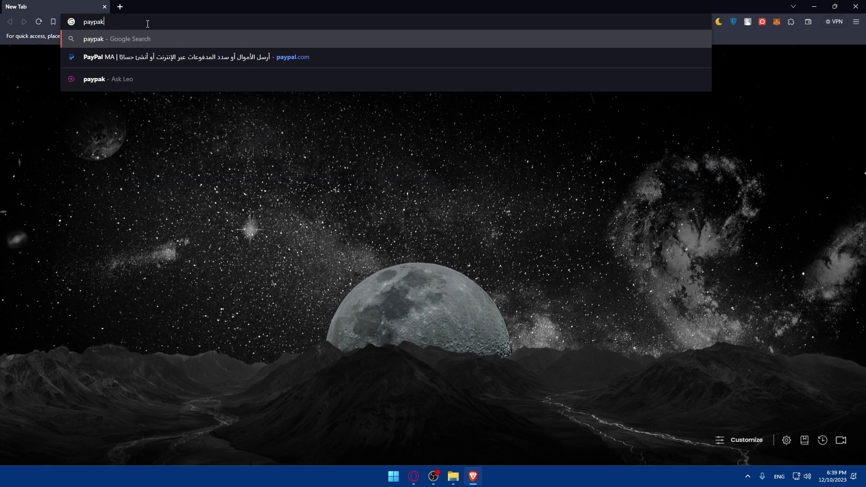
type(".com")
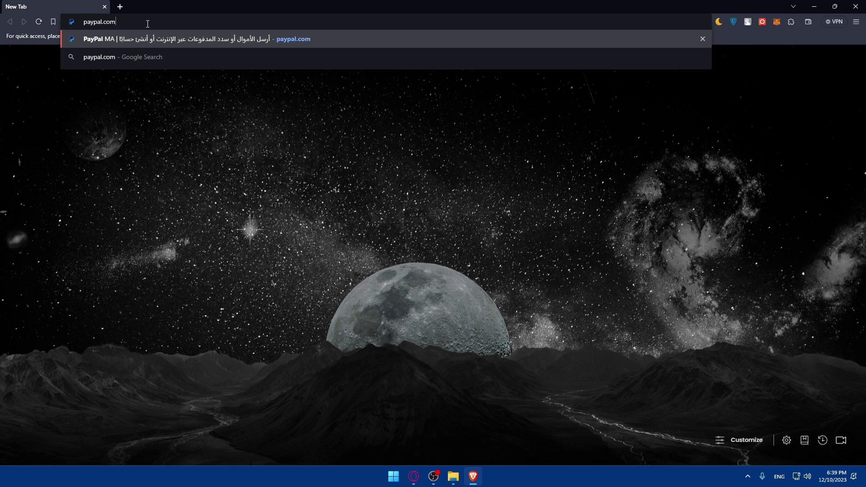
key("Return")
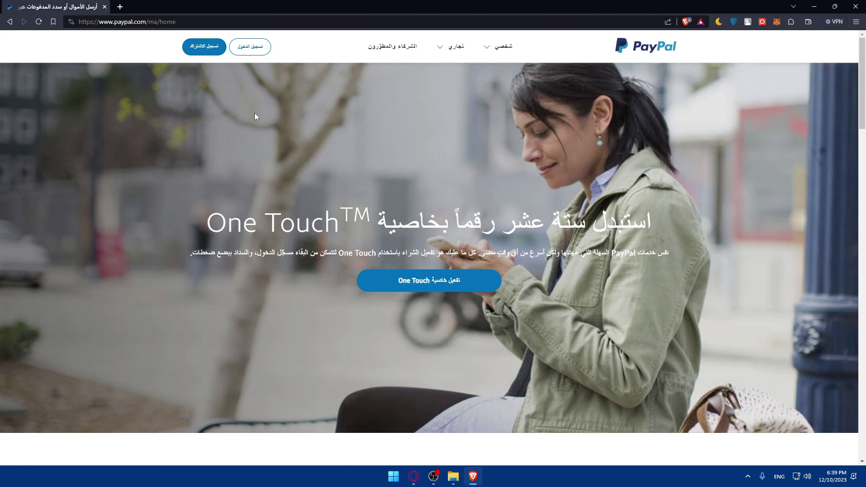
Switch the PayPal site to English from the page footer
scroll(297, 137, "down", 5)
scroll(328, 158, "down", 15)
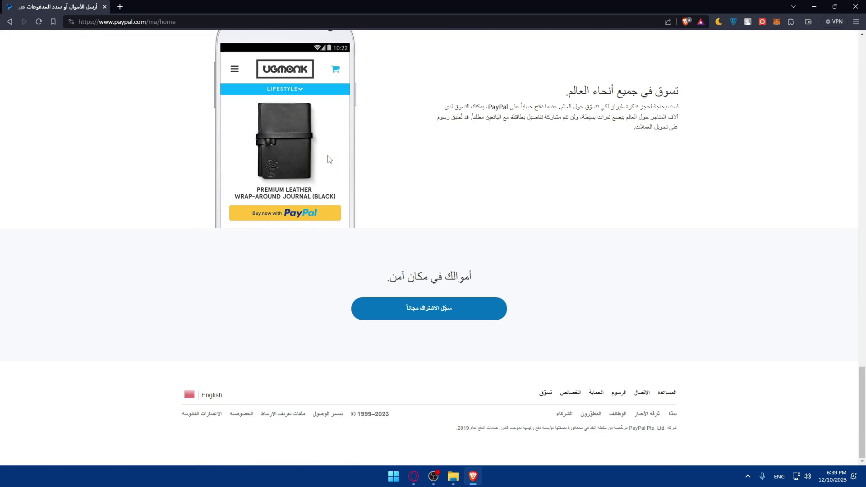
left_click(202, 397)
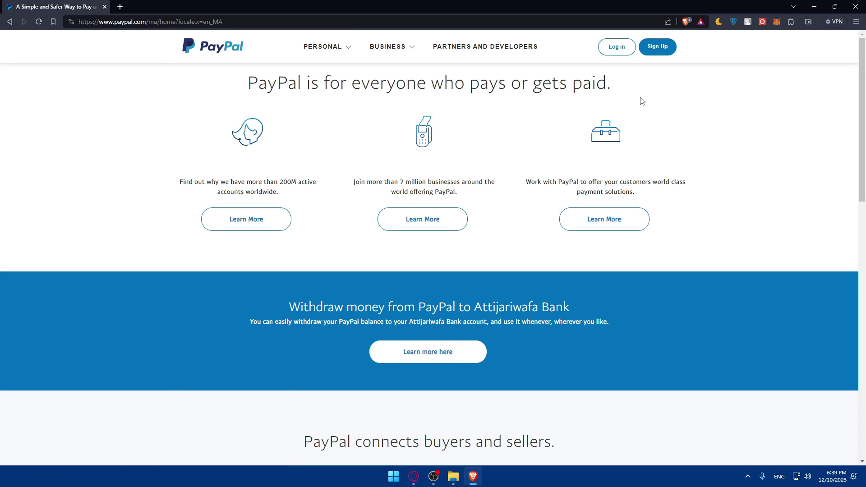
Start a Business Account sign-up, then close that tab, leaving a blank new tab
left_click(653, 47)
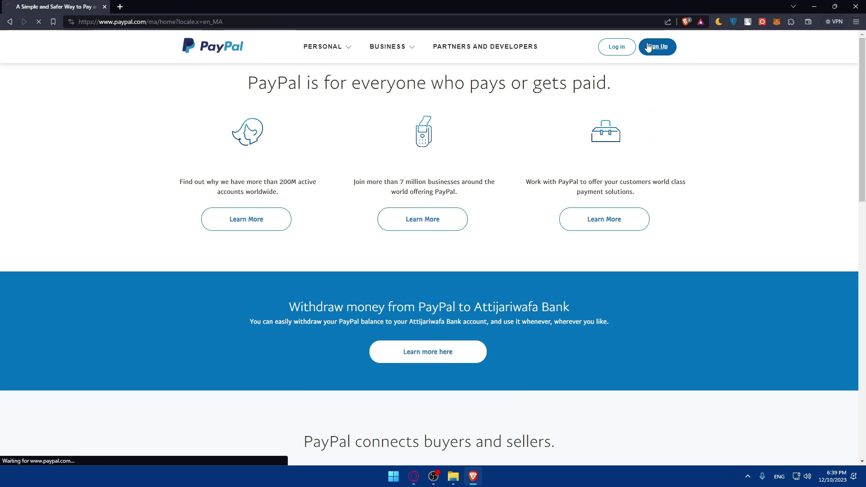
left_click(499, 181)
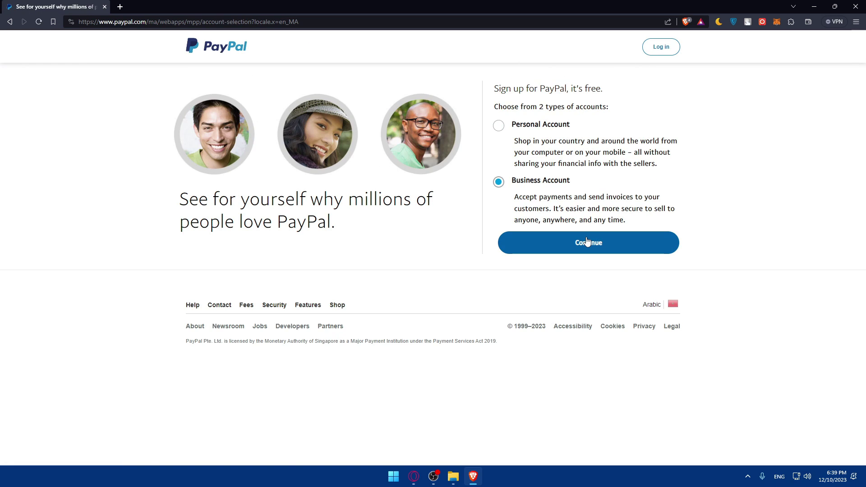
left_click(586, 242)
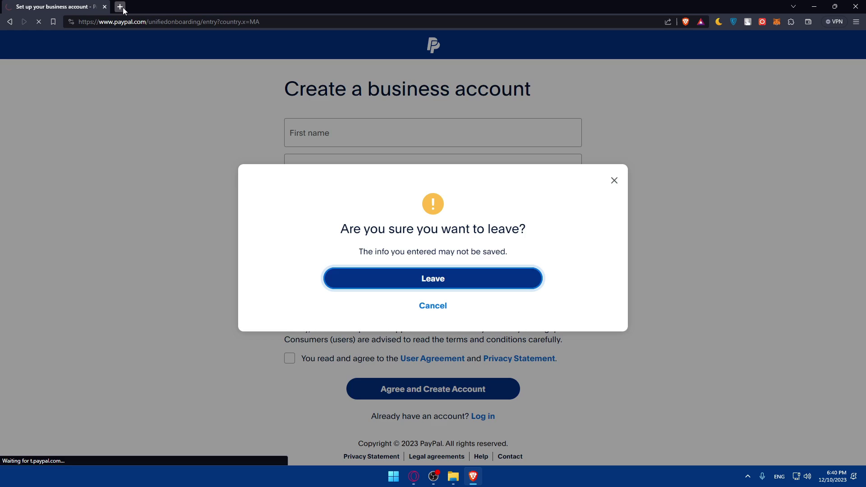
left_click(120, 7)
left_click(103, 8)
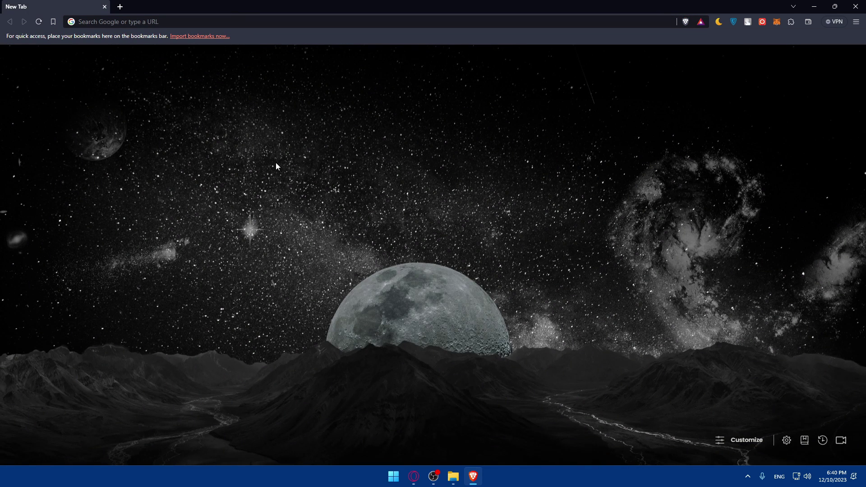
Open wordpress.com in one tab and the localhost WordPress login in another
left_click(126, 22)
type("wor")
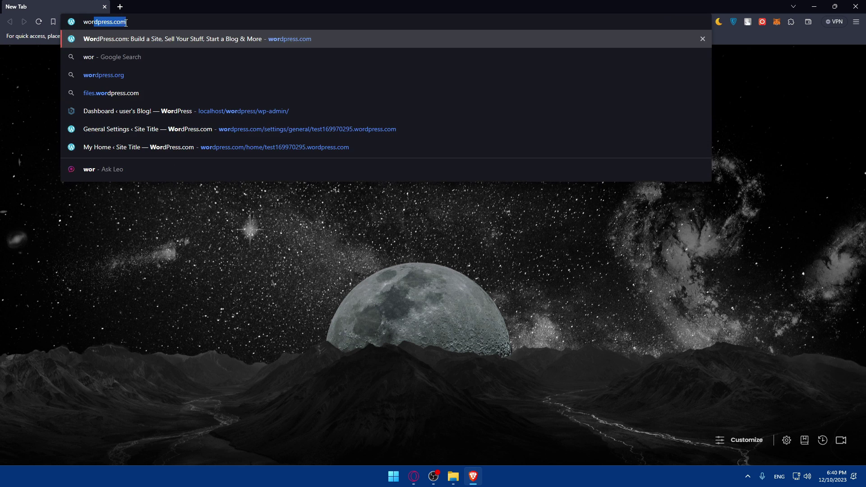
type("dpress.c")
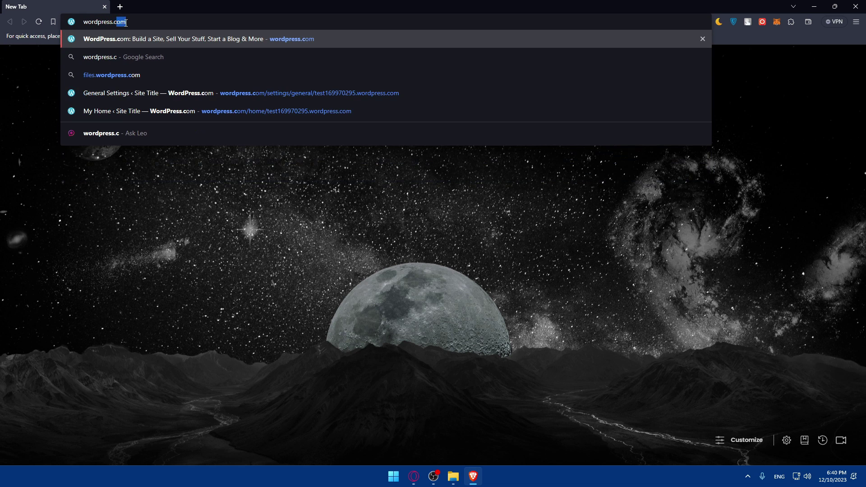
key("Return")
left_click(119, 7)
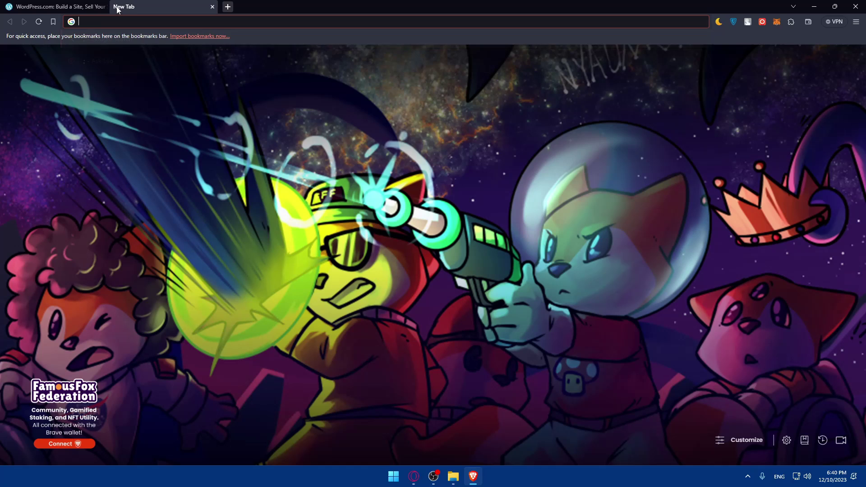
type("local")
key("Return")
left_click(69, 4)
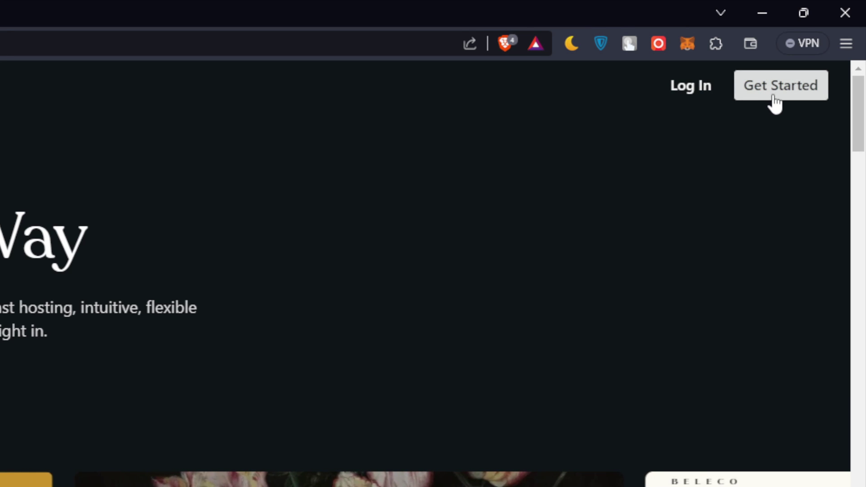
On the WordPress.com log-in page, choose Continue with Google
left_click(710, 84)
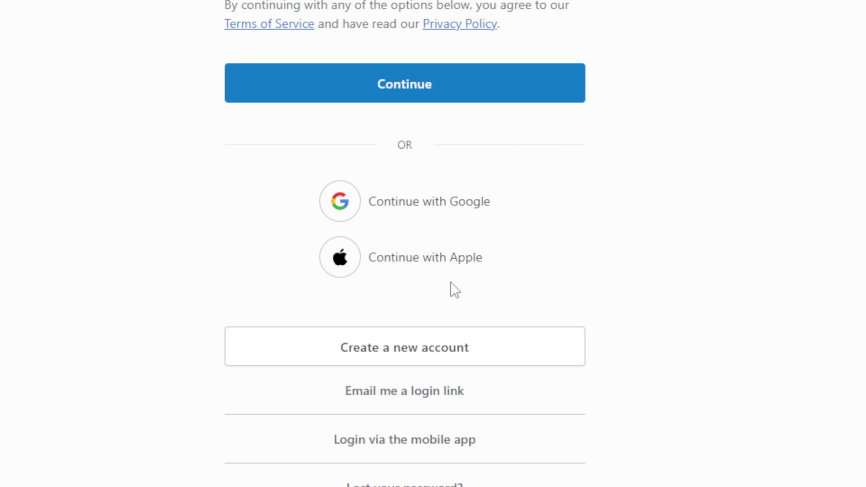
left_click(455, 348)
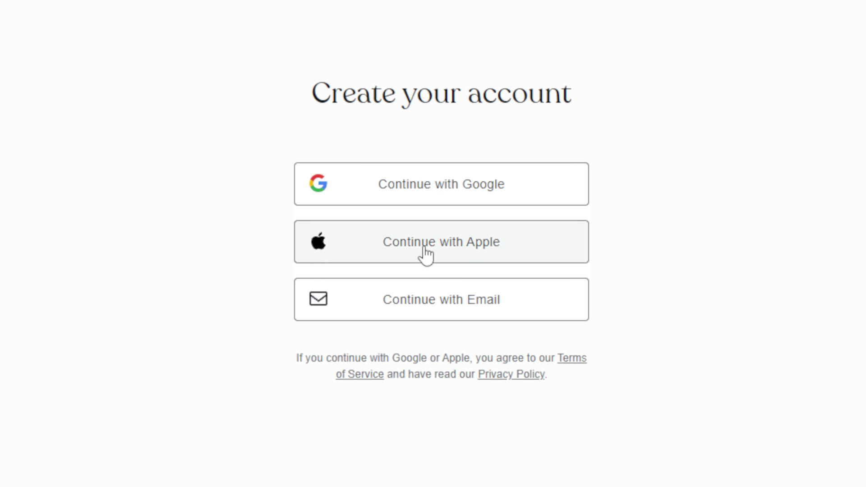
left_click(435, 199)
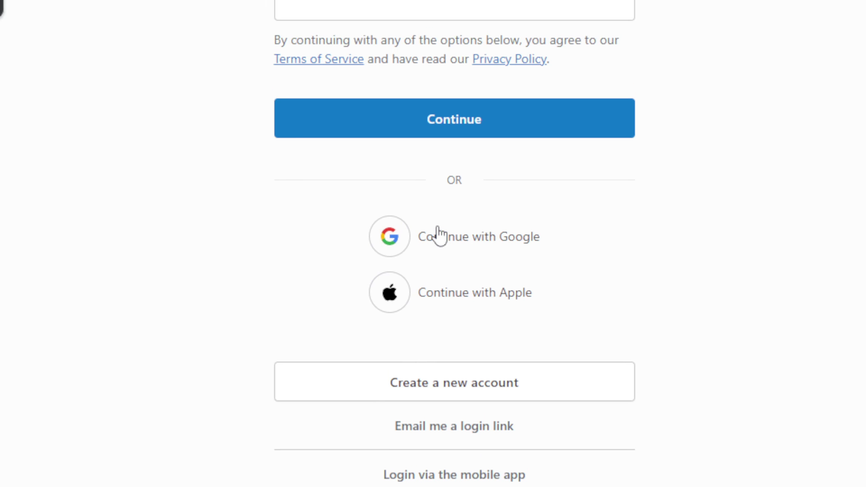
left_click(437, 236)
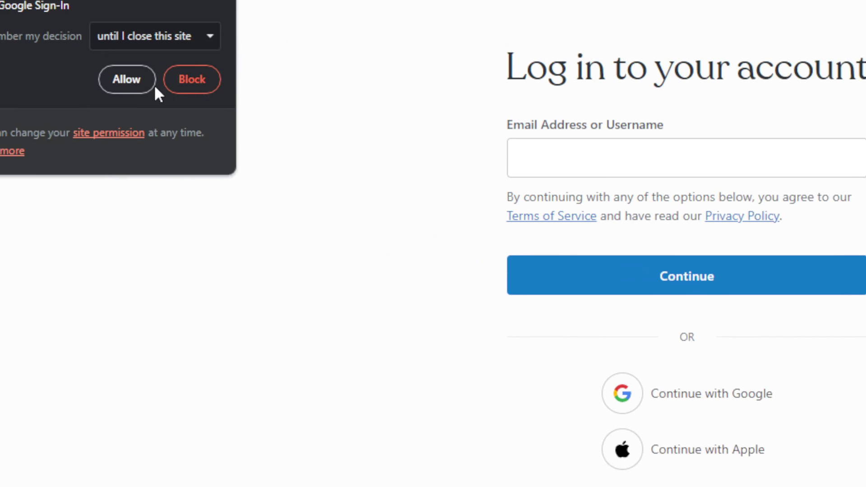
Allow Google sign-in cookies permanently and pick the Google account to sign in
left_click(149, 36)
left_click(256, 231)
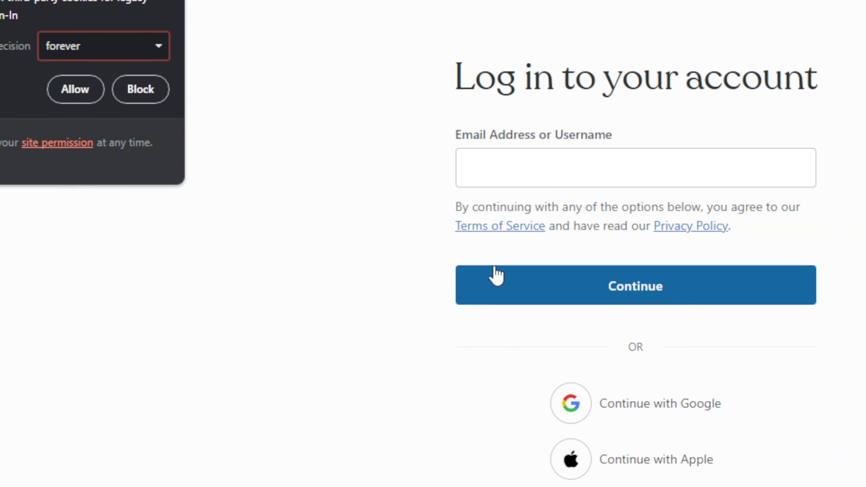
left_click(28, 73)
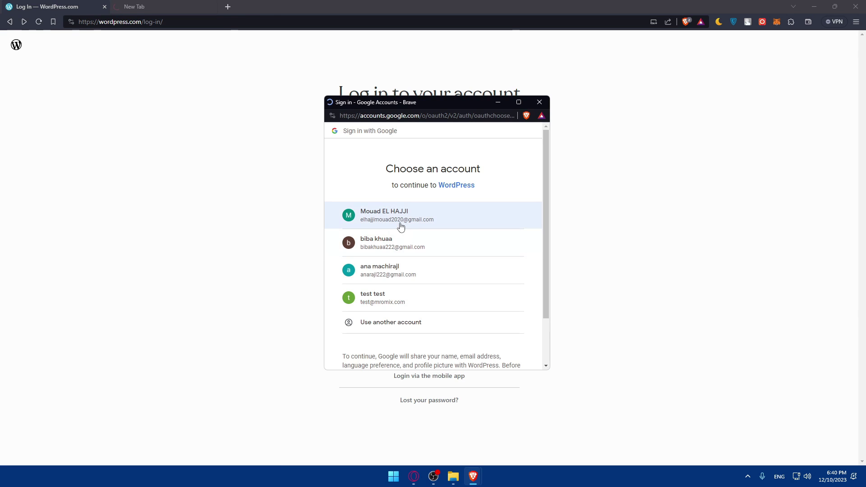
left_click(407, 248)
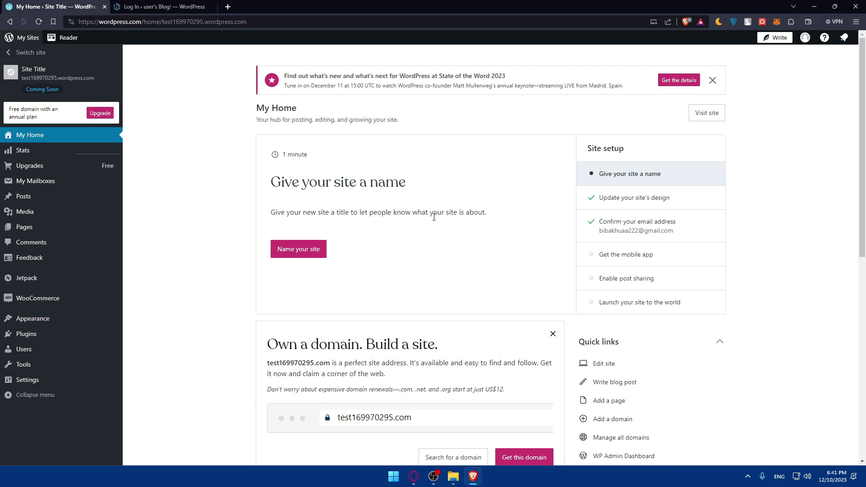
scroll(433, 217, "down", 3)
scroll(434, 217, "up", 3)
Log in to localhost wp-admin with saved credentials and choose 'Remind me later' on the email check
left_click(127, 5)
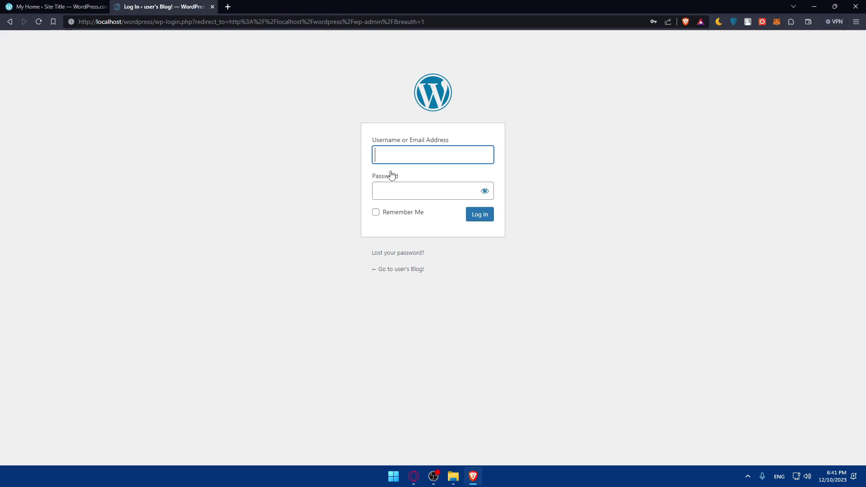
type("user")
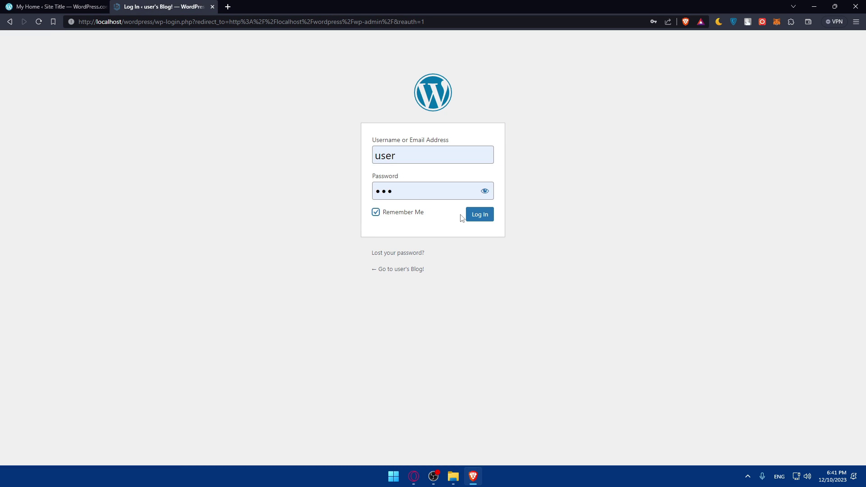
key("ctrl+shift+Tab")
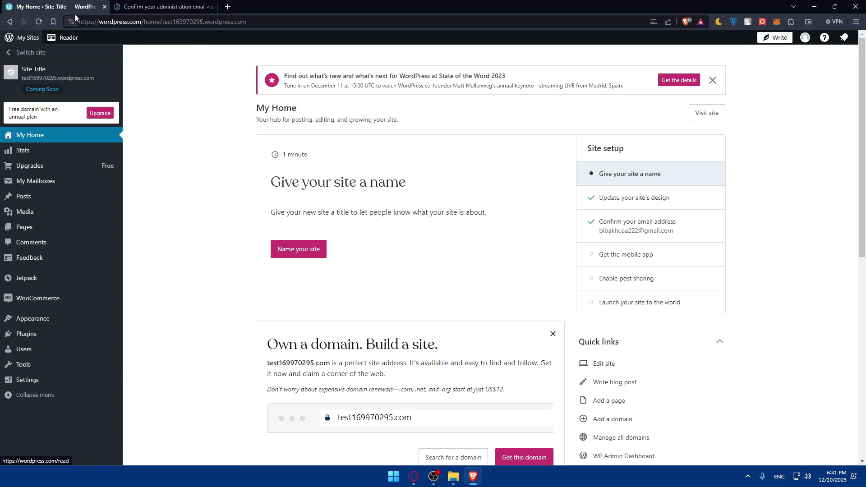
left_click(149, 5)
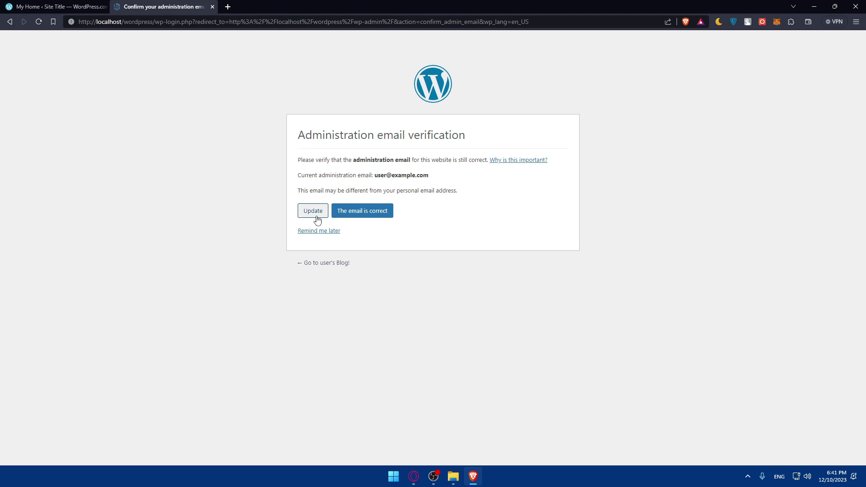
left_click(327, 231)
left_click(57, 6)
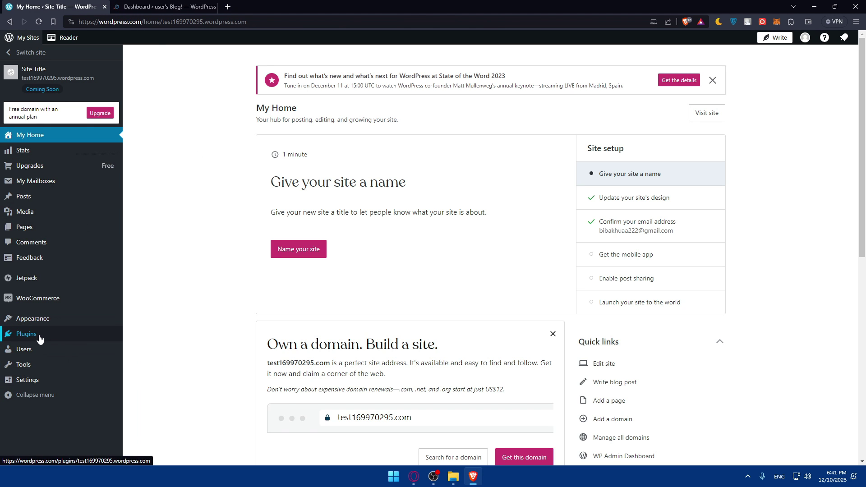
Open the local site's Plugins list and search installed plugins for 'pay', finding no match
left_click(25, 339)
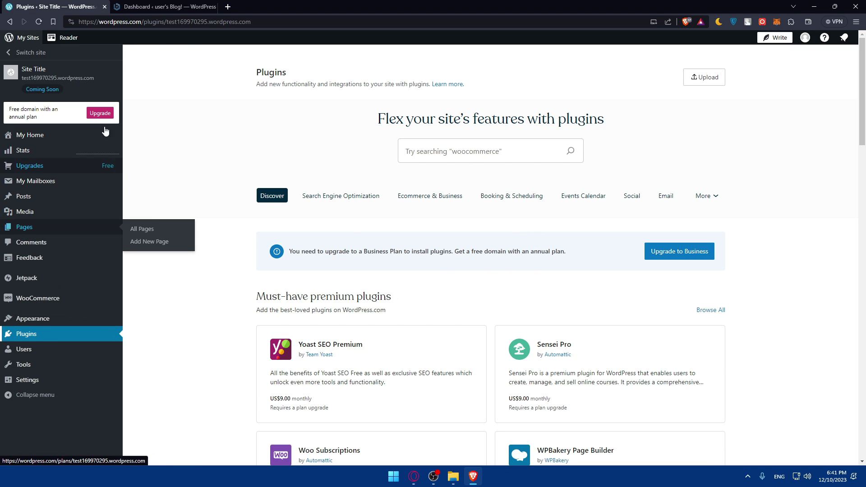
left_click(143, 6)
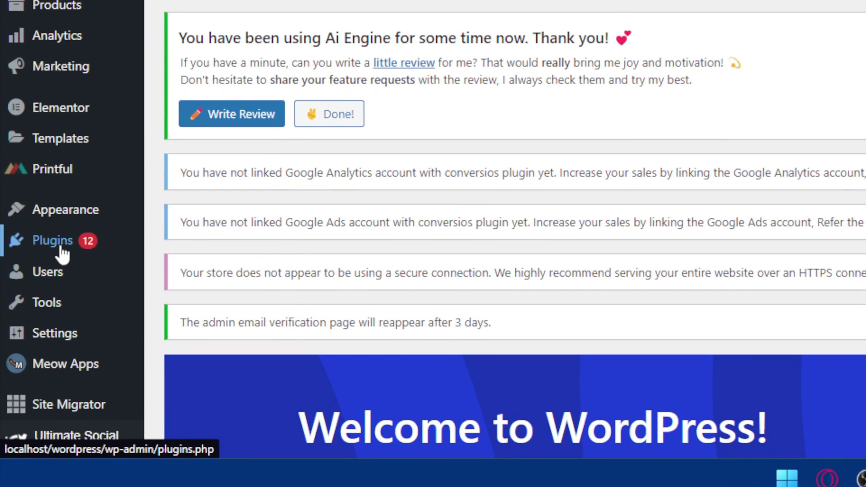
left_click(32, 359)
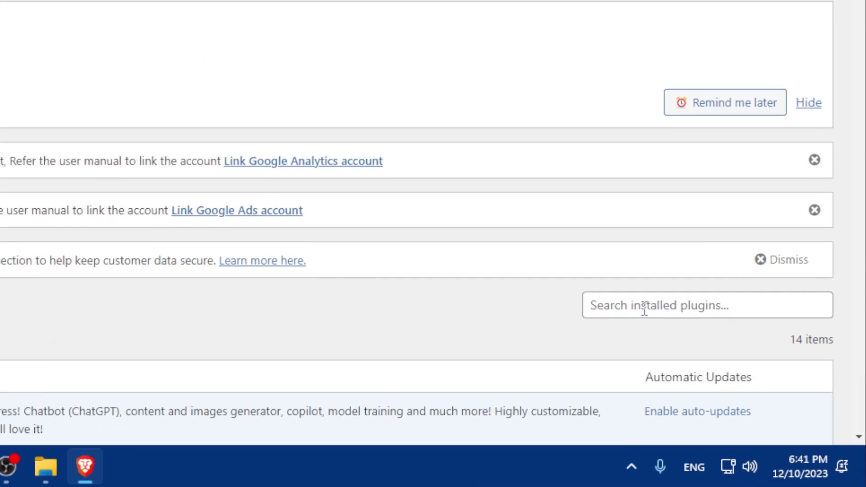
left_click(753, 397)
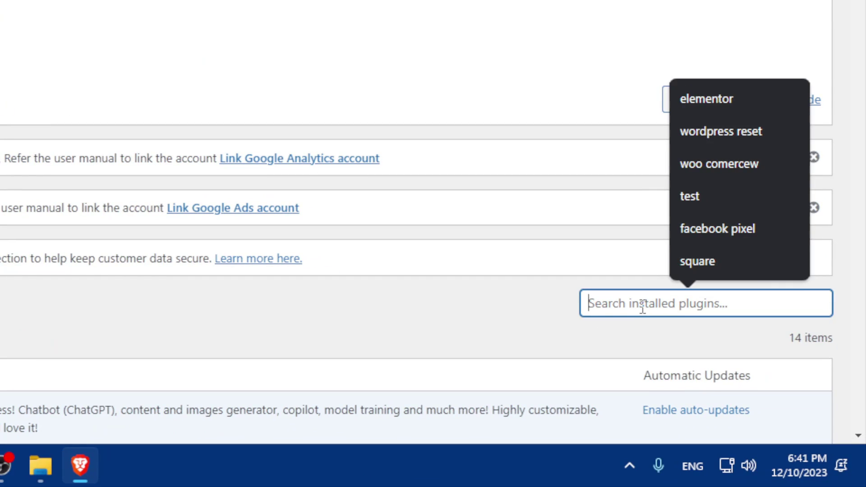
type("paypal")
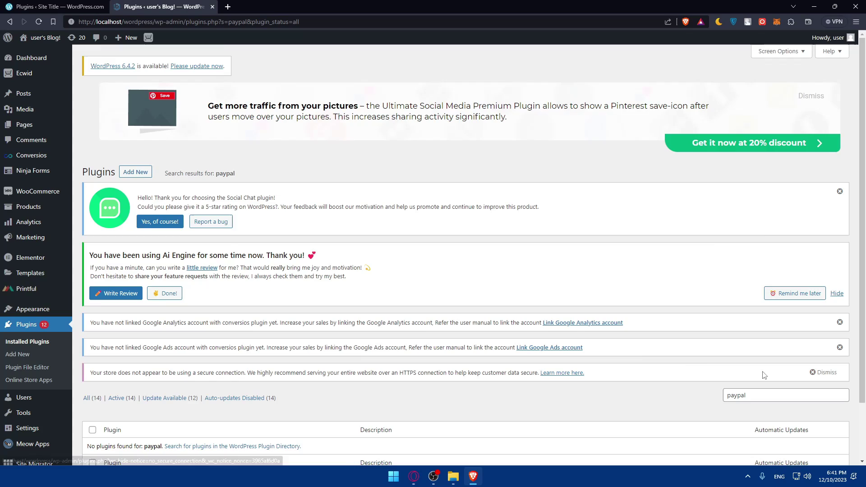
scroll(599, 345, "down", 2)
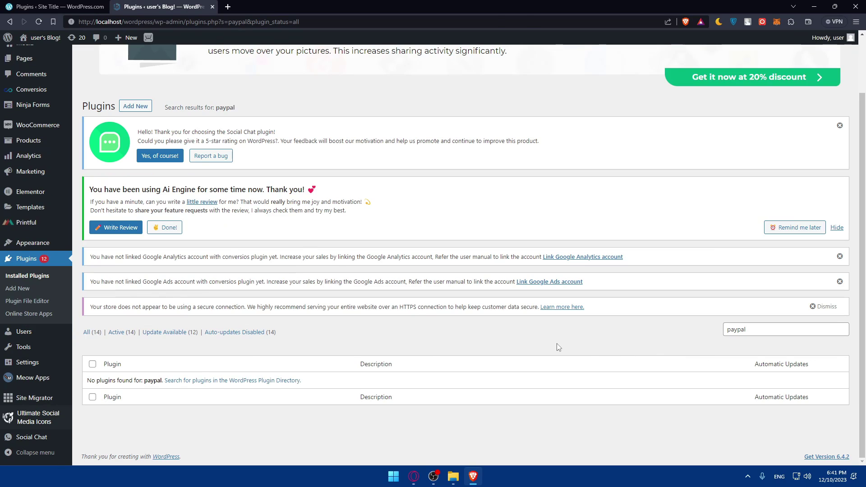
Install and activate WooCommerce PayPal Payments from the 'paypal' plugin search results
key("BackSpace")
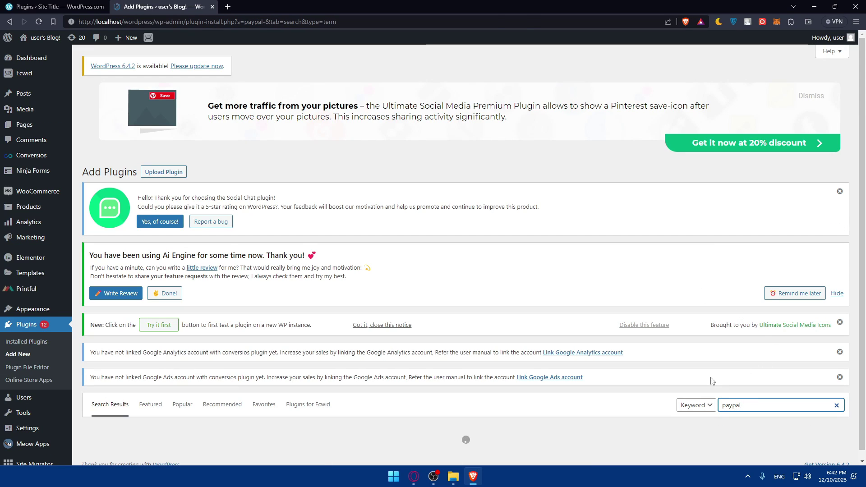
scroll(603, 402, "down", 1)
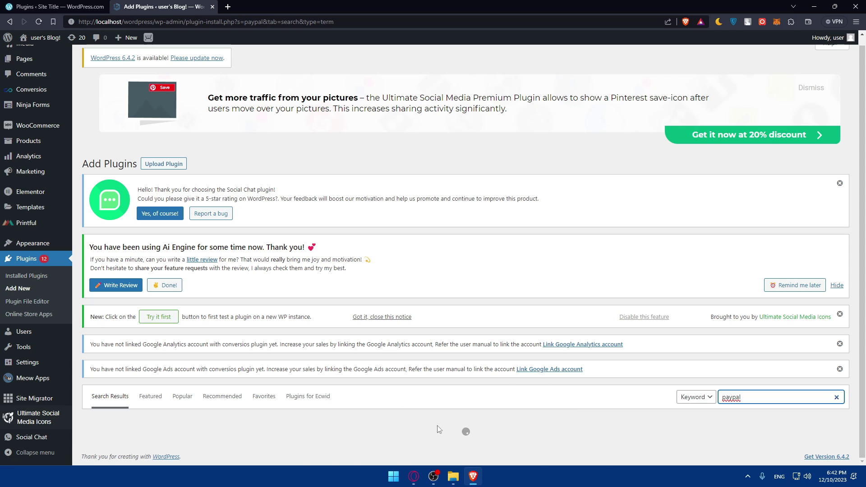
scroll(437, 428, "down", 5)
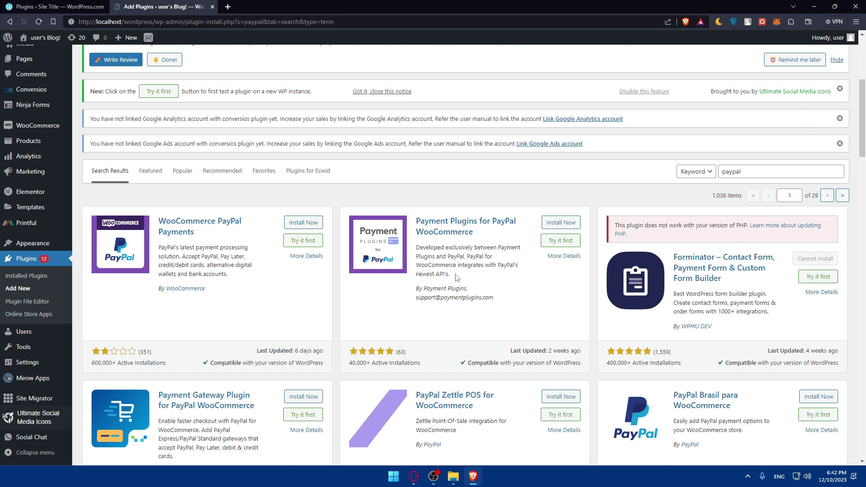
scroll(456, 278, "down", 2)
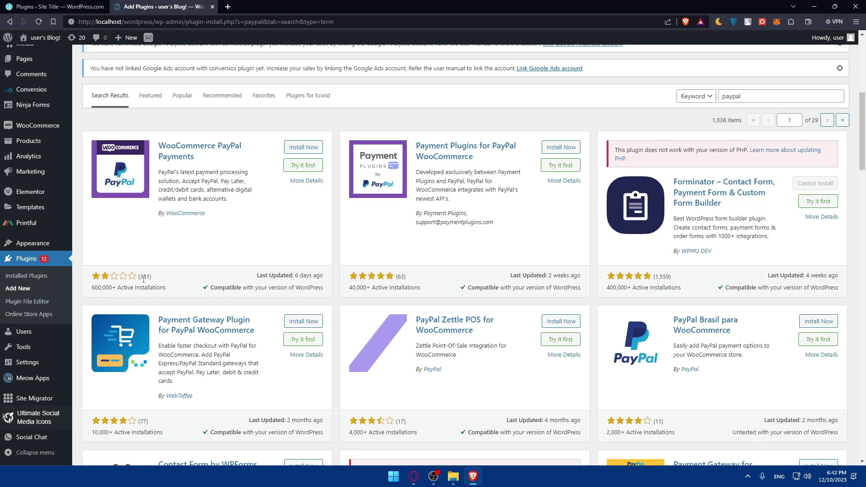
left_click(188, 280)
left_click(310, 150)
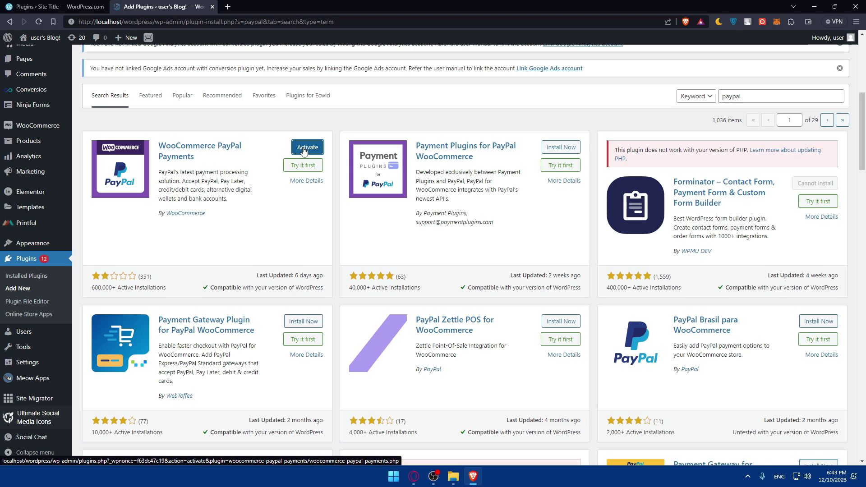
left_click(304, 151)
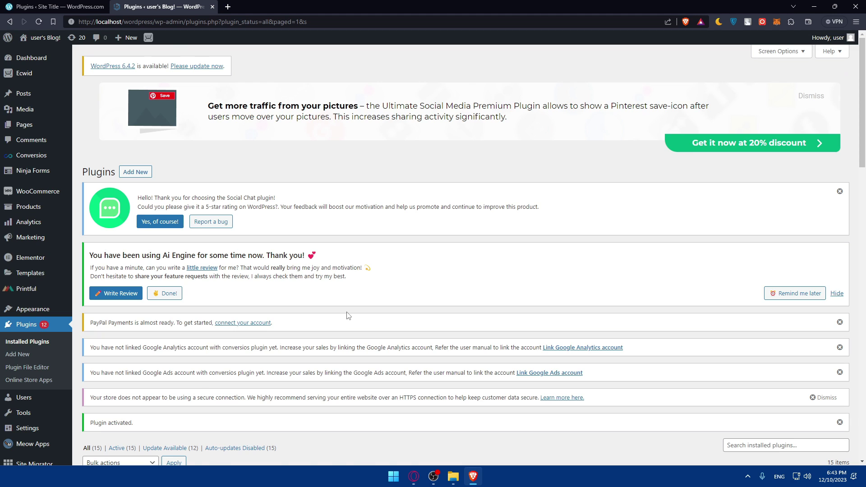
Scroll to WooCommerce PayPal Payments in Installed Plugins and open its Settings link
scroll(348, 315, "down", 8)
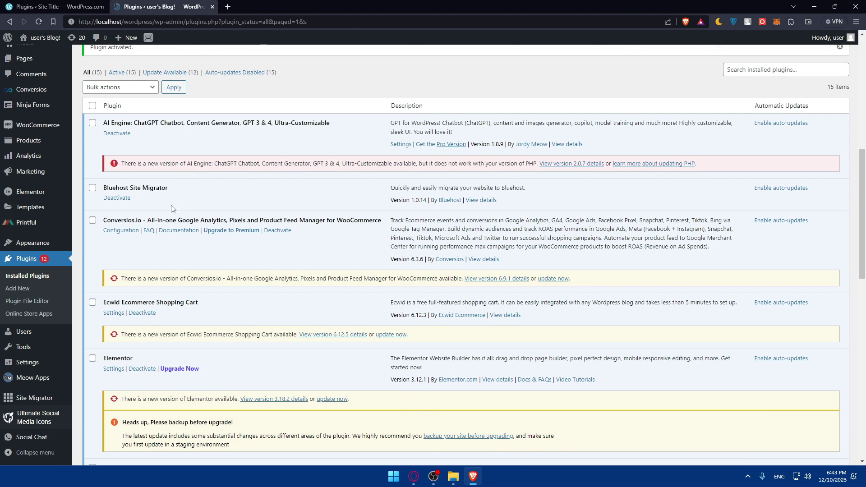
scroll(163, 228, "down", 6)
scroll(164, 230, "down", 2)
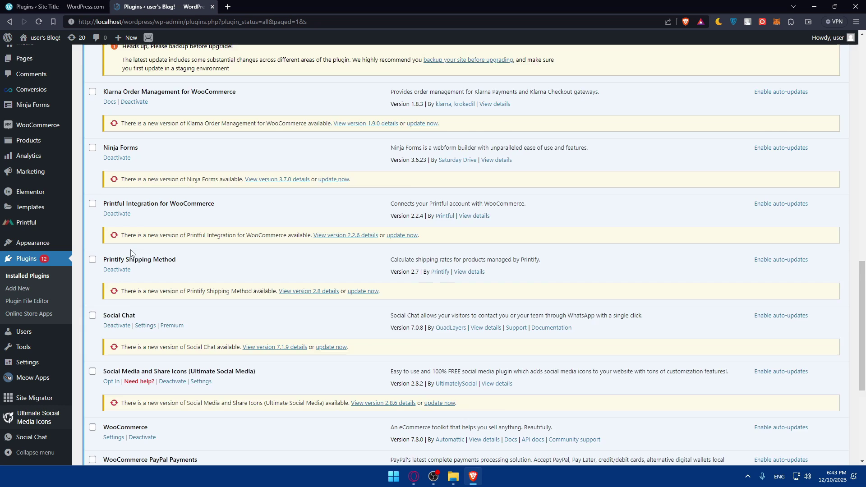
scroll(131, 253, "down", 2)
scroll(128, 253, "down", 4)
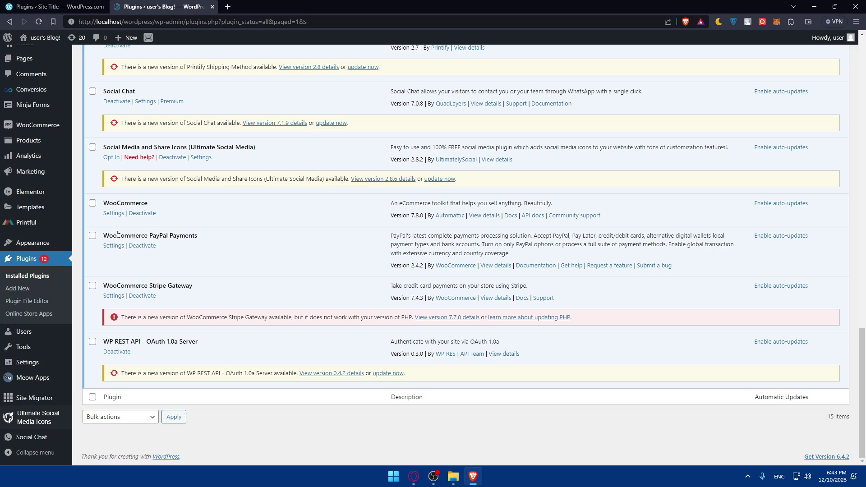
left_click(113, 247)
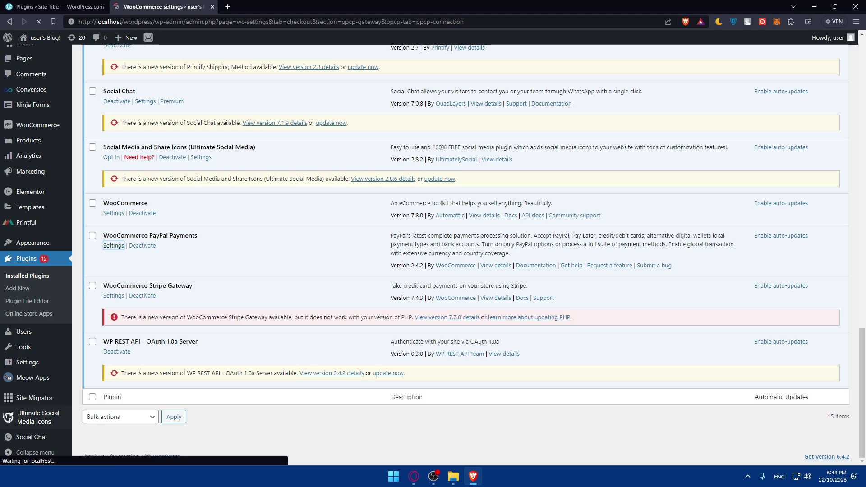
Leave credit & debit card acceptance unticked and launch Activate PayPal's connection window
scroll(298, 270, "down", 7)
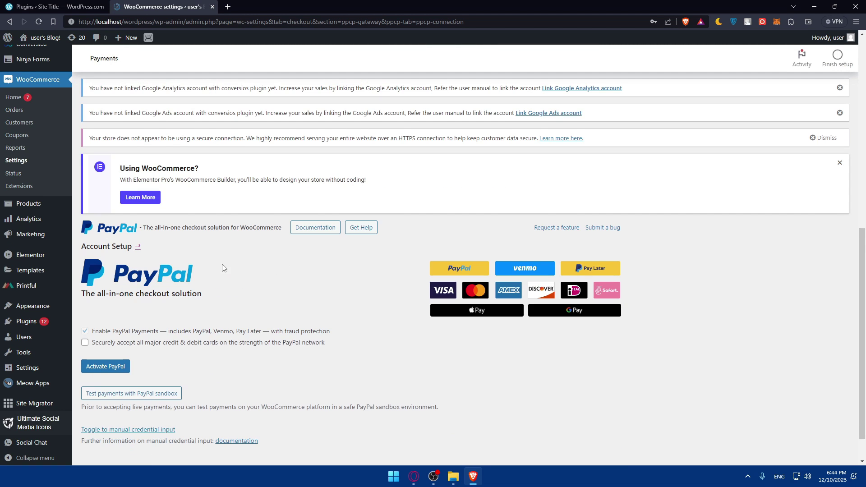
scroll(226, 266, "down", 1)
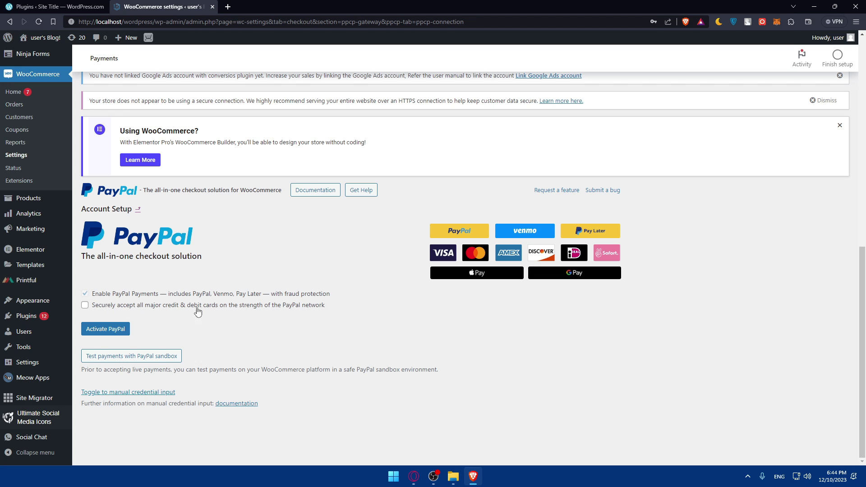
left_click(223, 310)
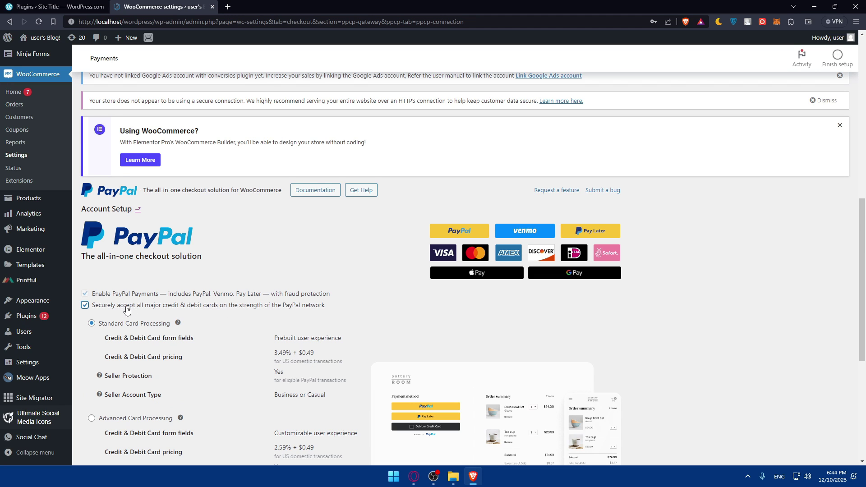
scroll(126, 310, "down", 3)
left_click(86, 157)
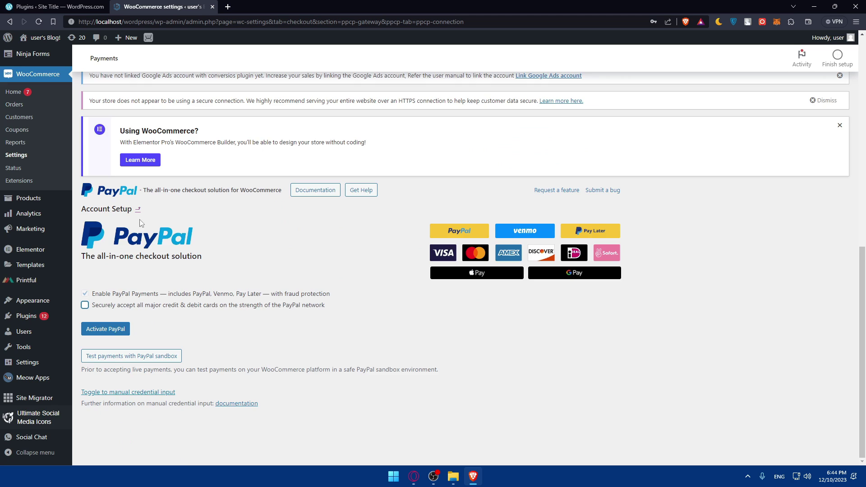
left_click(116, 330)
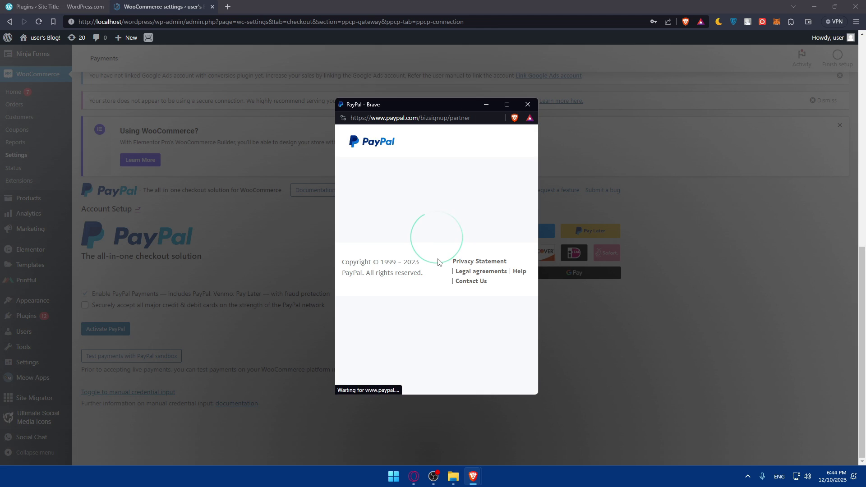
Sign in to PayPal with the account email and password, declining to save the password
left_click(410, 309)
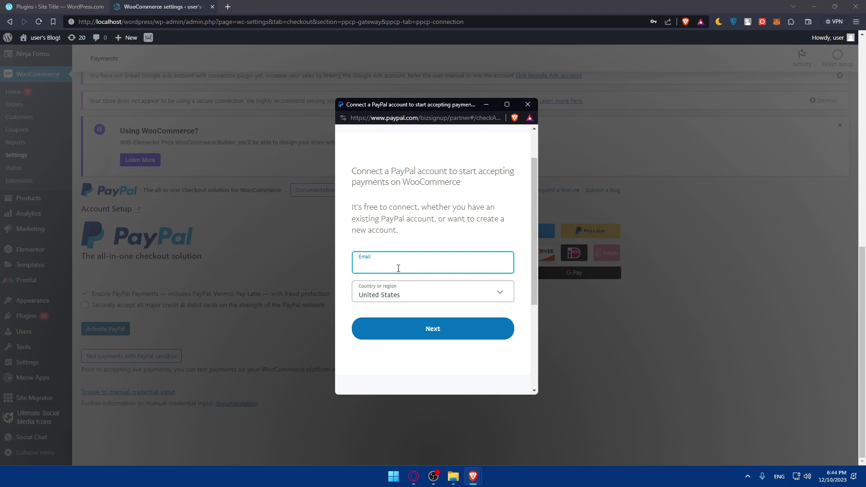
left_click(423, 325)
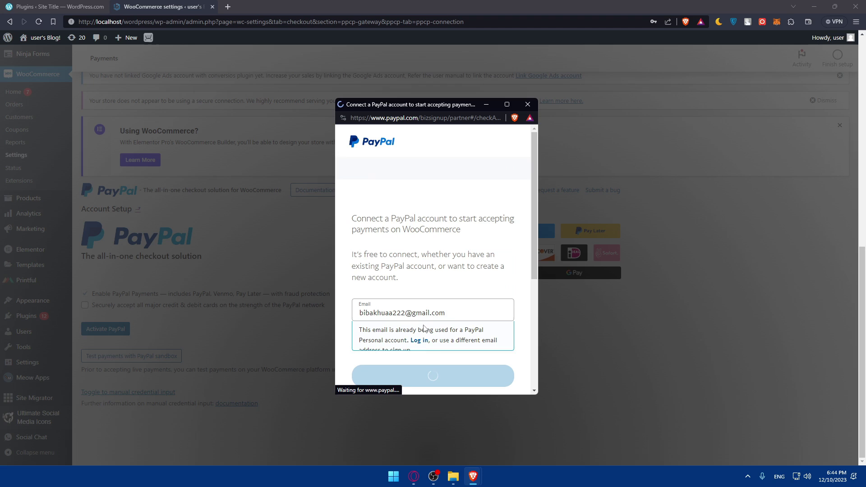
left_click(416, 226)
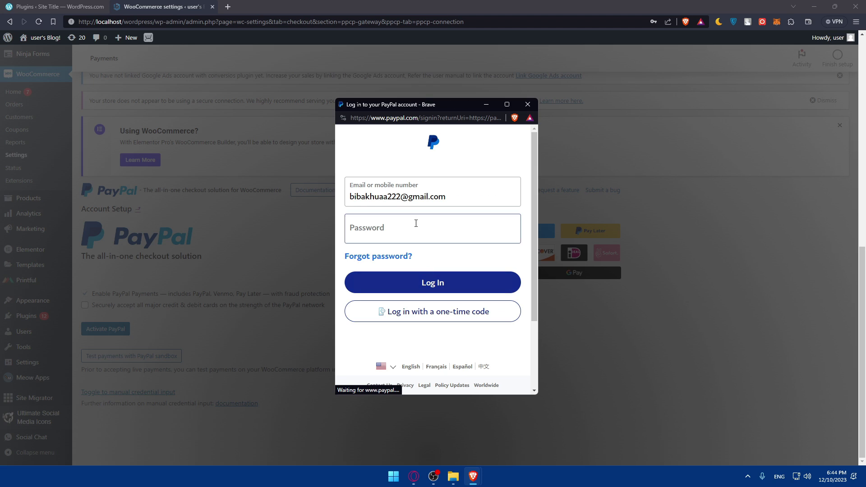
type("••")
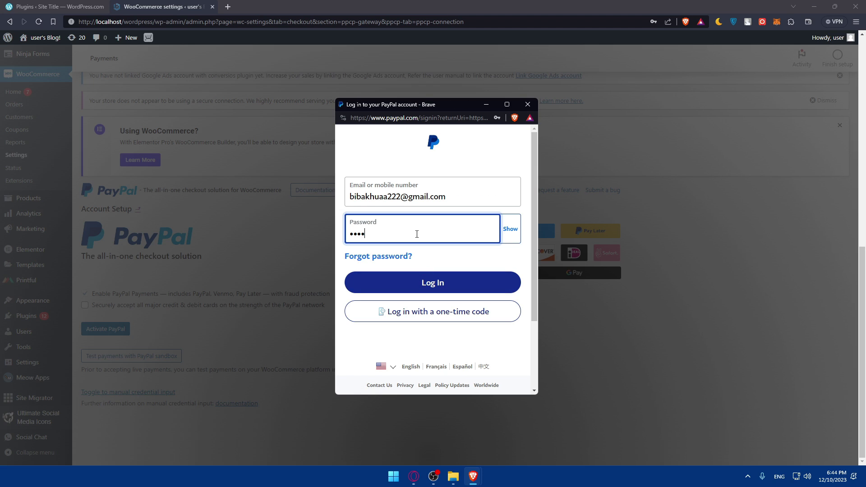
key("Return")
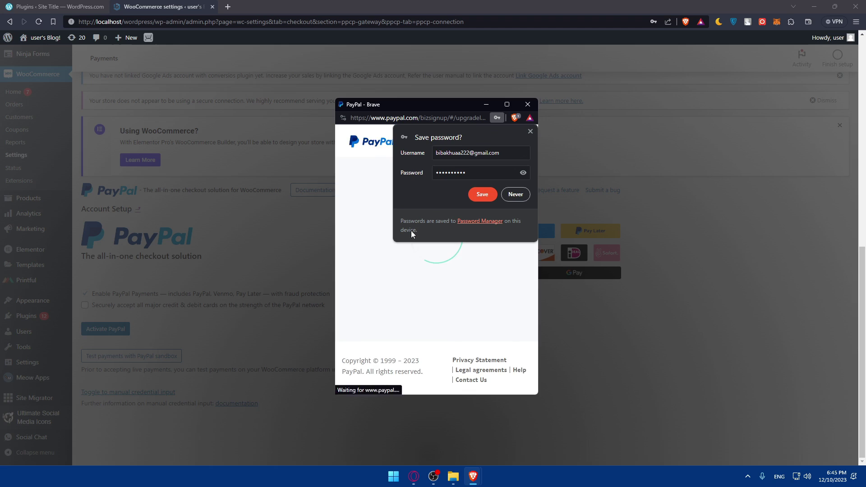
left_click(490, 193)
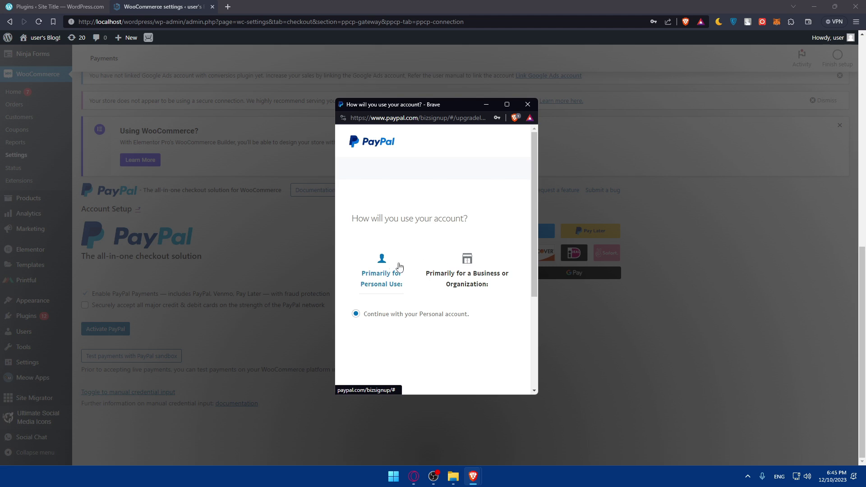
Continue with personal use, Agree and Connect to WooCommerce, then go back to WooCommerce
scroll(384, 269, "down", 5)
left_click(381, 266)
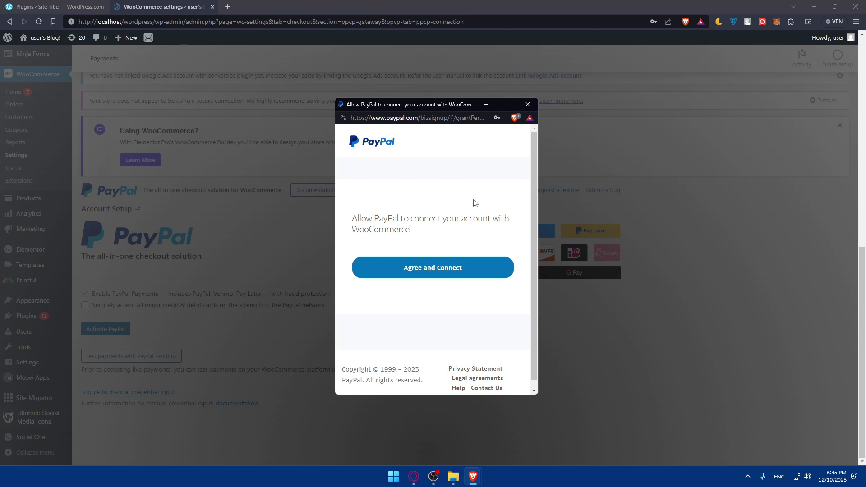
left_click(448, 267)
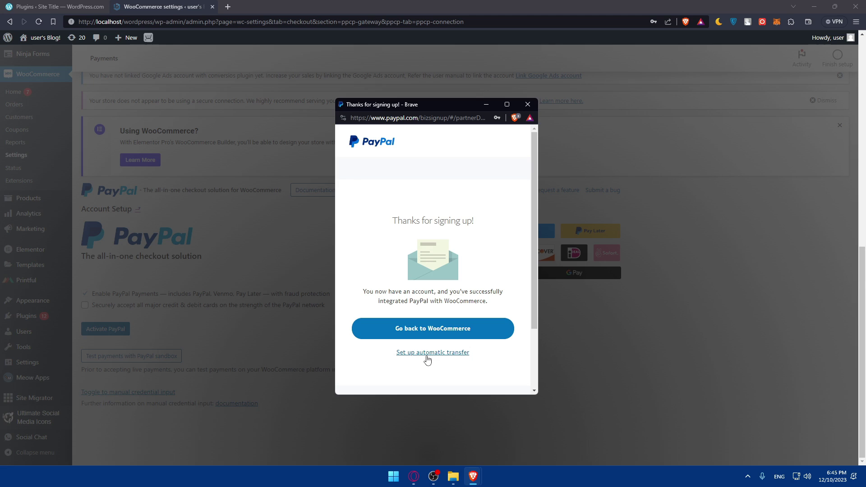
left_click(420, 332)
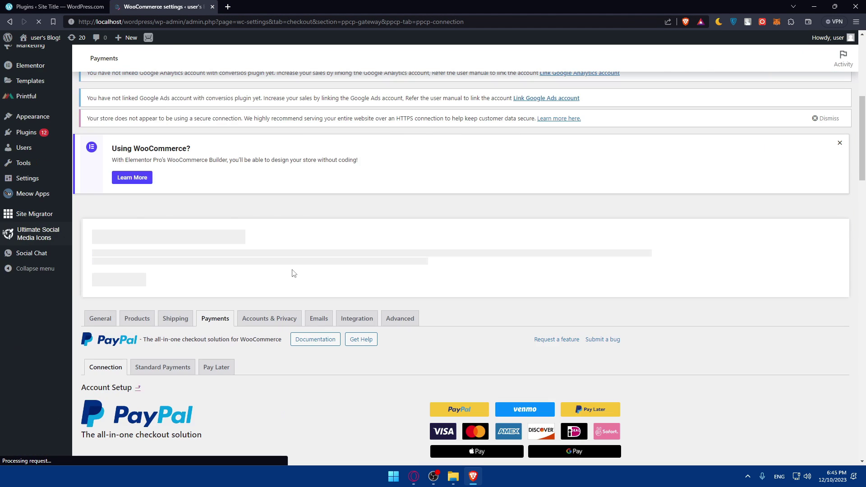
Verify the API Credentials show Status: Connected, then open Standard Payments
scroll(292, 273, "down", 3)
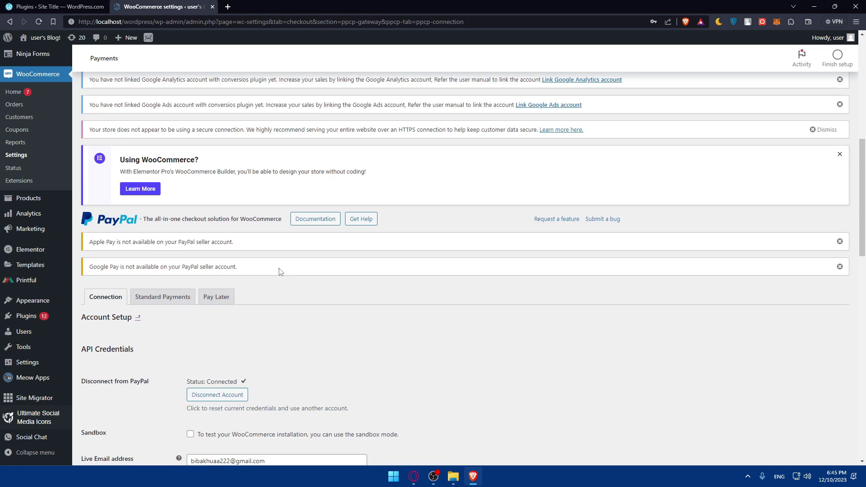
scroll(280, 272, "down", 3)
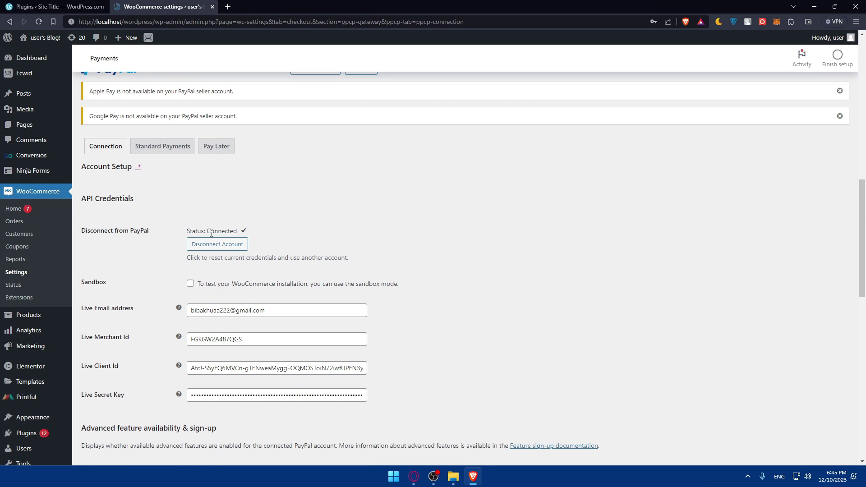
scroll(212, 270, "up", 2)
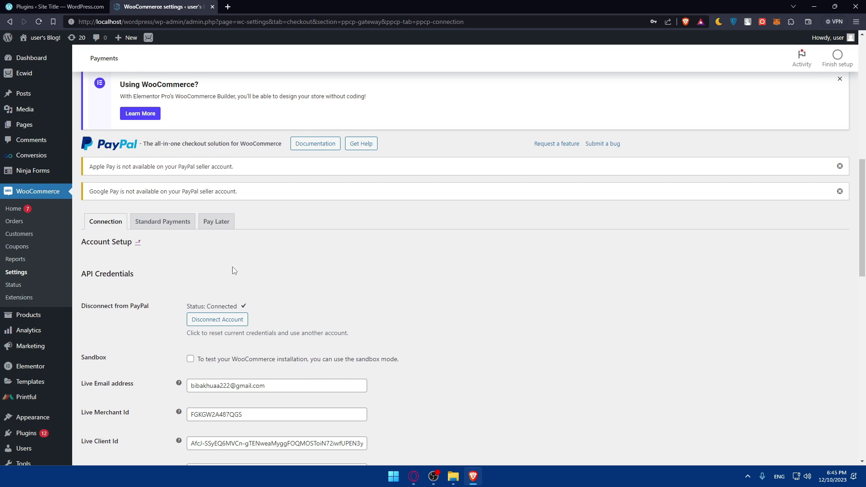
left_click(168, 223)
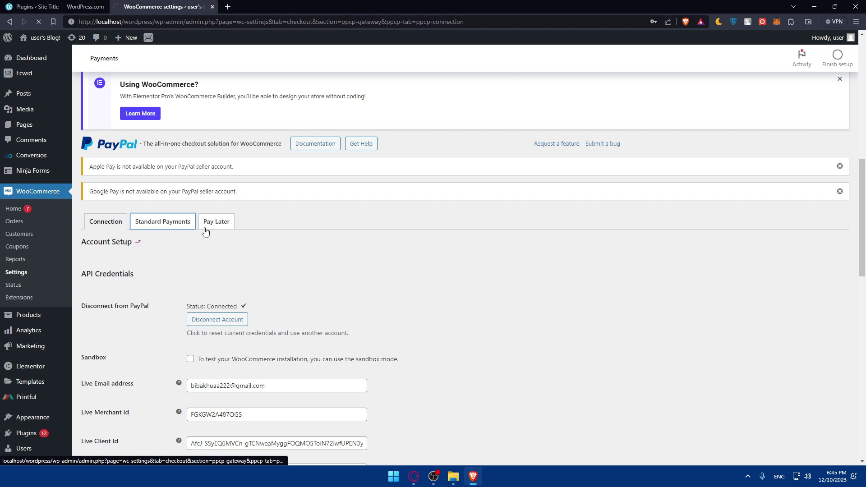
Review the Standard Payments settings, then open and read through the Pay Later tab
scroll(213, 230, "down", 5)
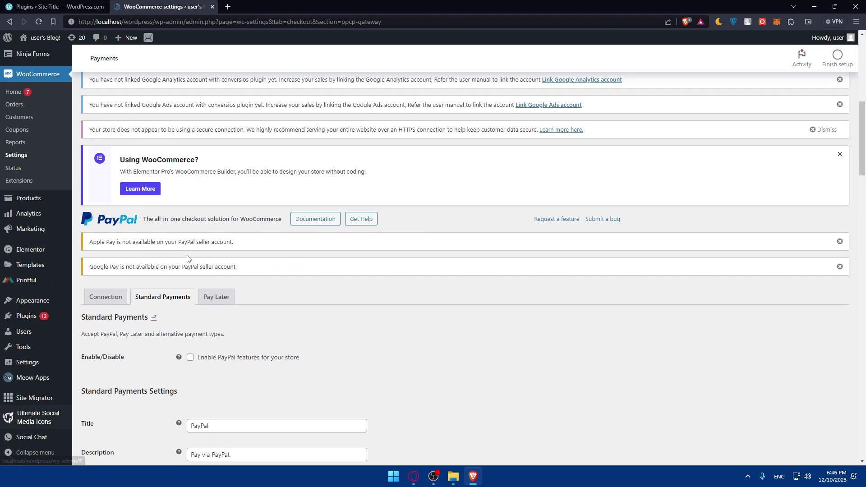
left_click(219, 297)
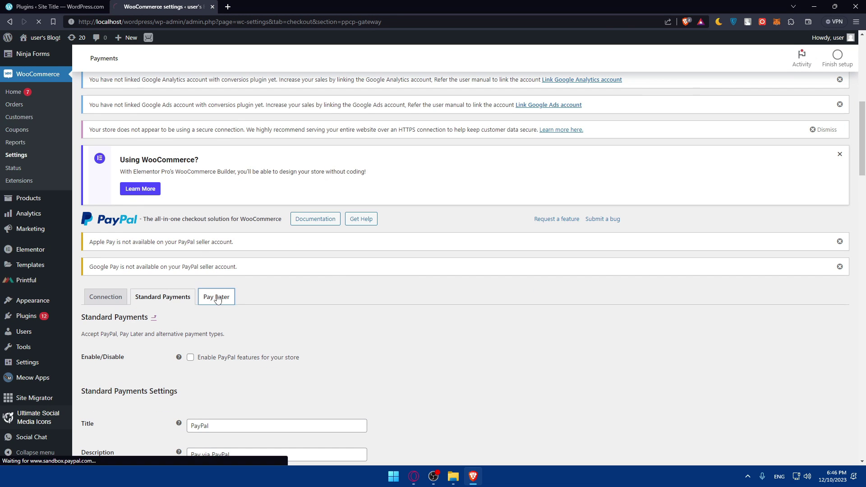
scroll(217, 291, "down", 10)
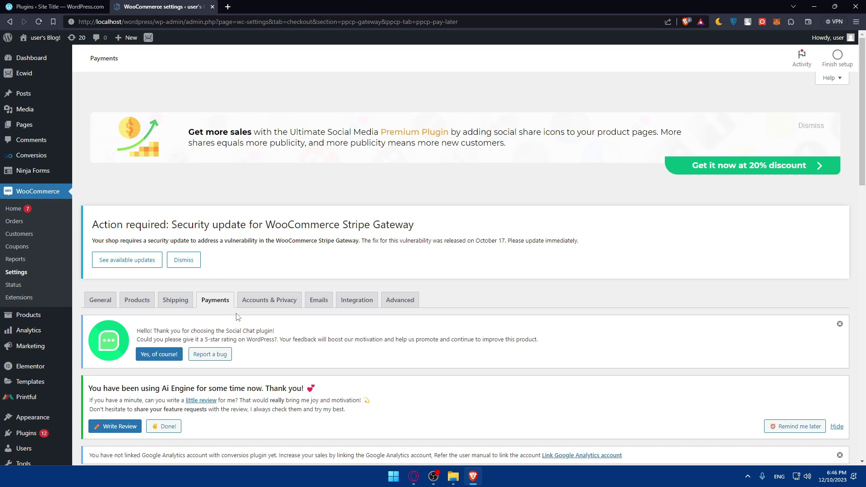
scroll(238, 317, "down", 2)
Close the Plugins and WooCommerce settings tabs, leaving only a blank New Tab in Brave
scroll(252, 294, "down", 2)
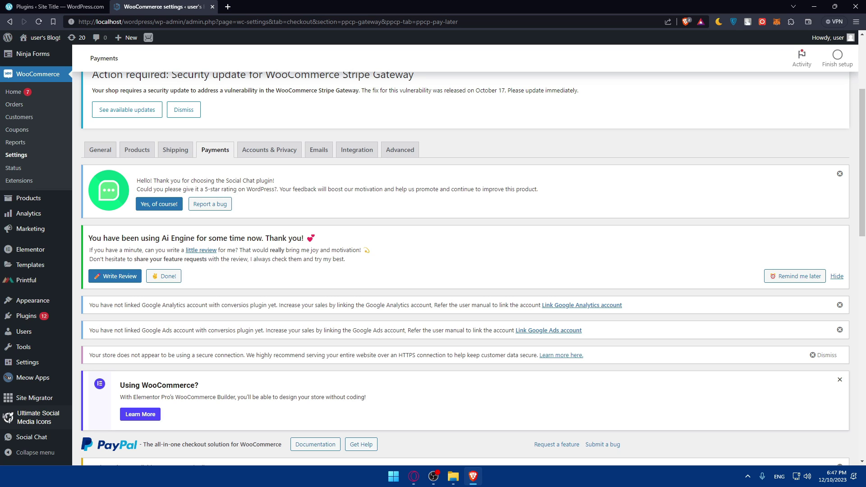
left_click(104, 8)
left_click(120, 7)
left_click(104, 7)
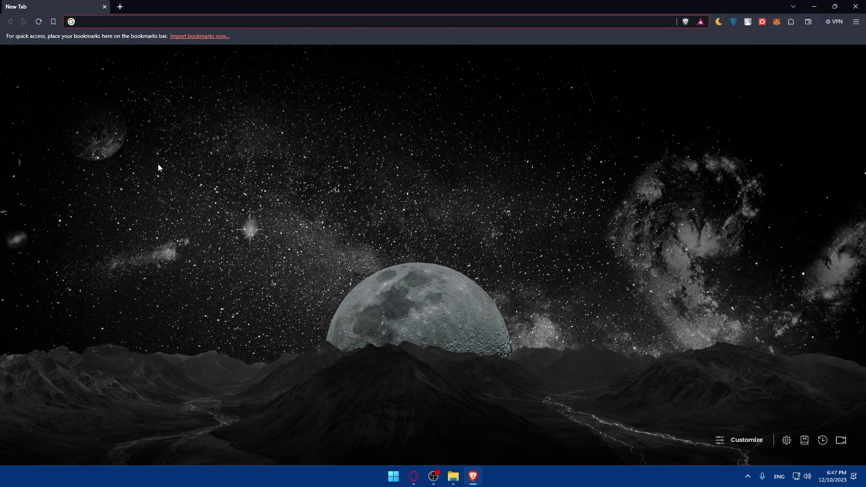